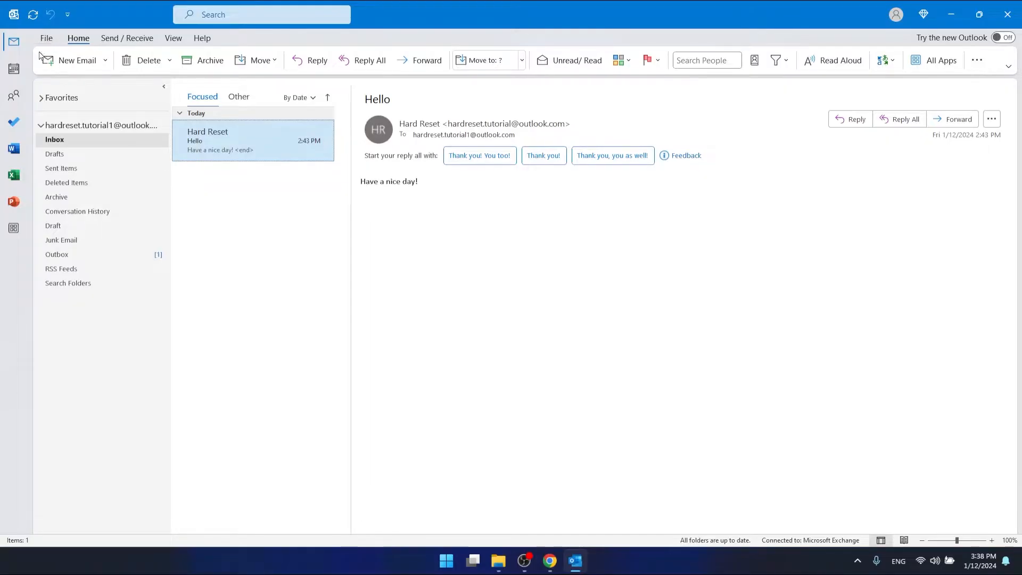
Enable automatic replies for the mailbox and restrict them to a specific time range.
{"action": "left_click", "coordinate": [47, 39]}
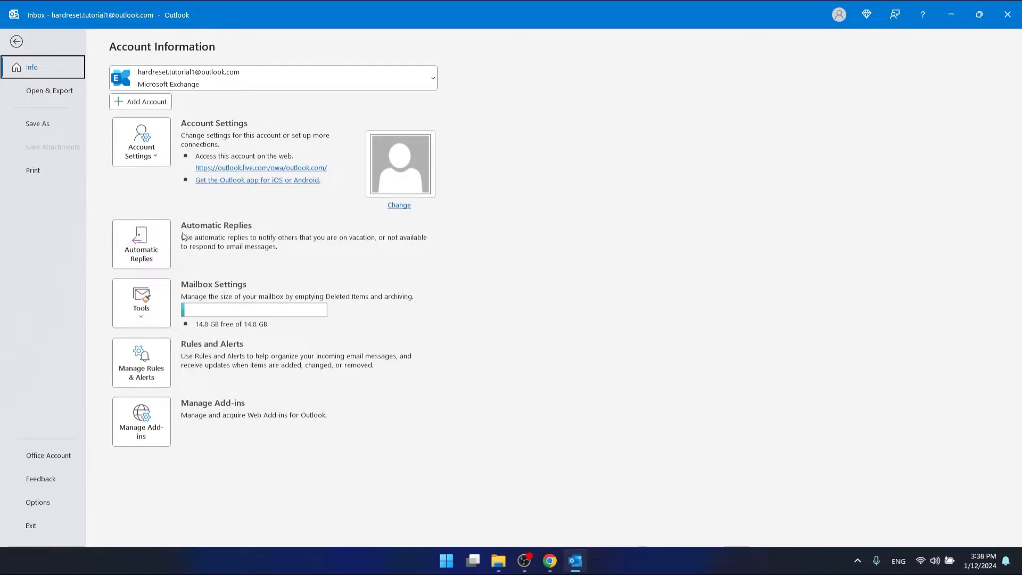
{"action": "left_click", "coordinate": [151, 250]}
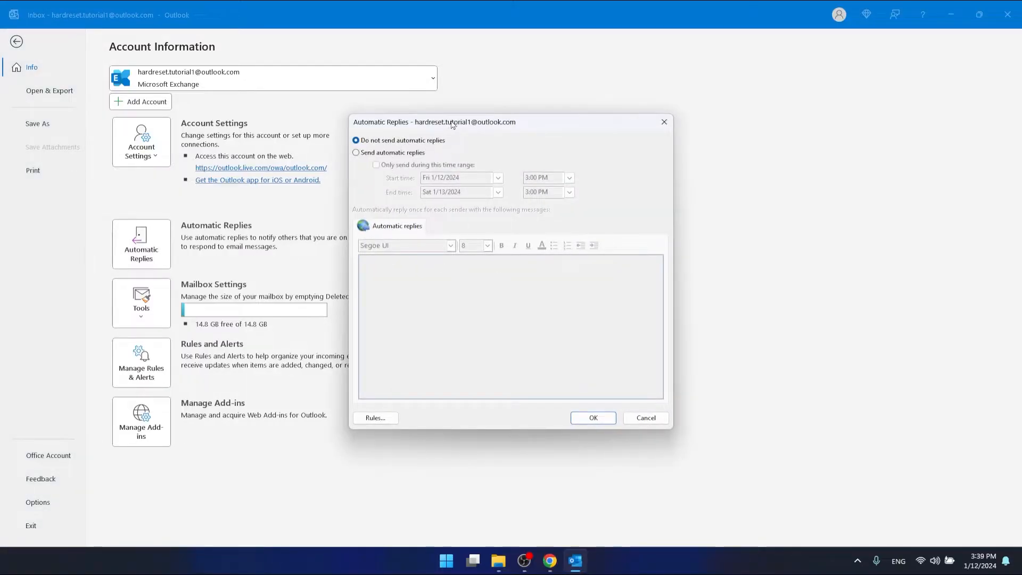
{"action": "mouse_move", "coordinate": [531, 125]}
{"action": "left_mouse_down"}
{"action": "mouse_move", "coordinate": [486, 107]}
{"action": "mouse_move", "coordinate": [570, 126]}
{"action": "mouse_move", "coordinate": [549, 121]}
{"action": "left_mouse_up"}
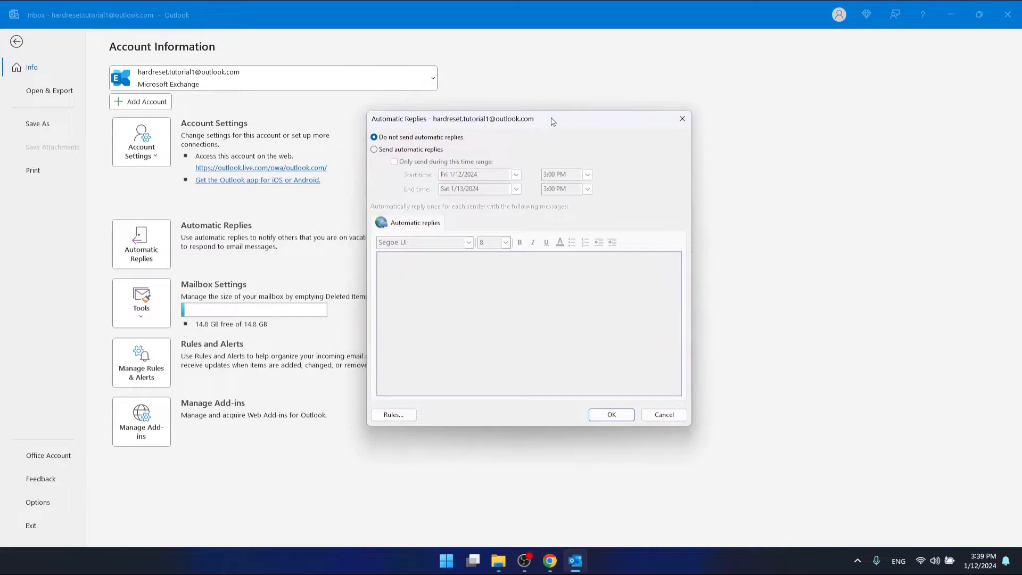
{"action": "left_click", "coordinate": [374, 151]}
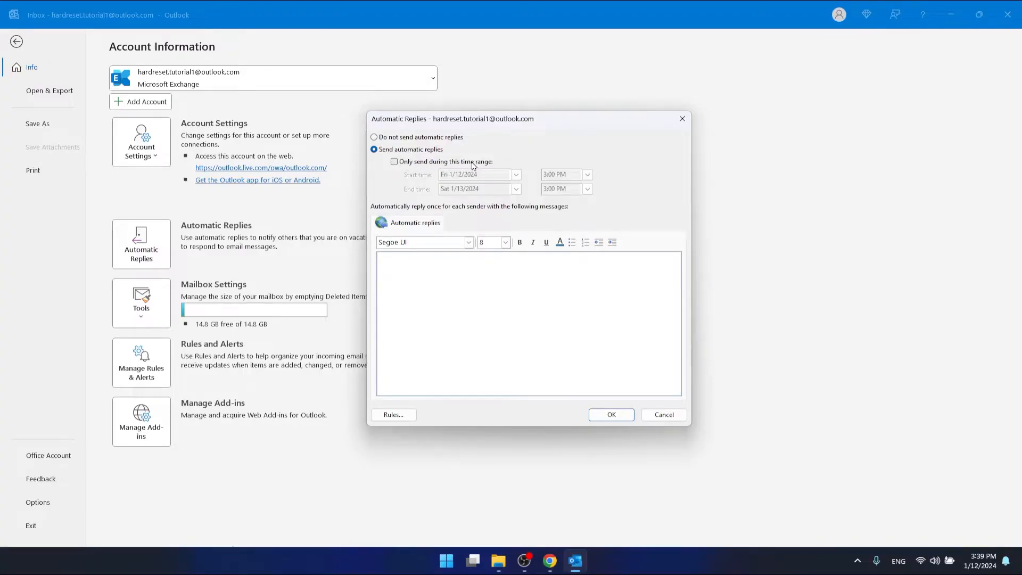
{"action": "left_click", "coordinate": [395, 162]}
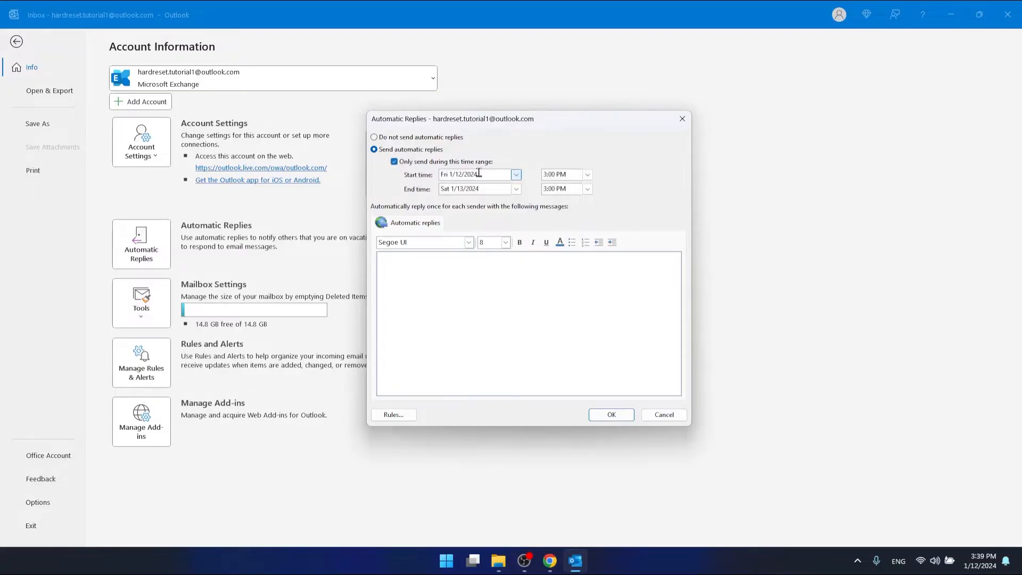
Set the automatic reply range to start on Mon 1/15/2024 and end on Fri 1/19/2024.
{"action": "left_click", "coordinate": [515, 176]}
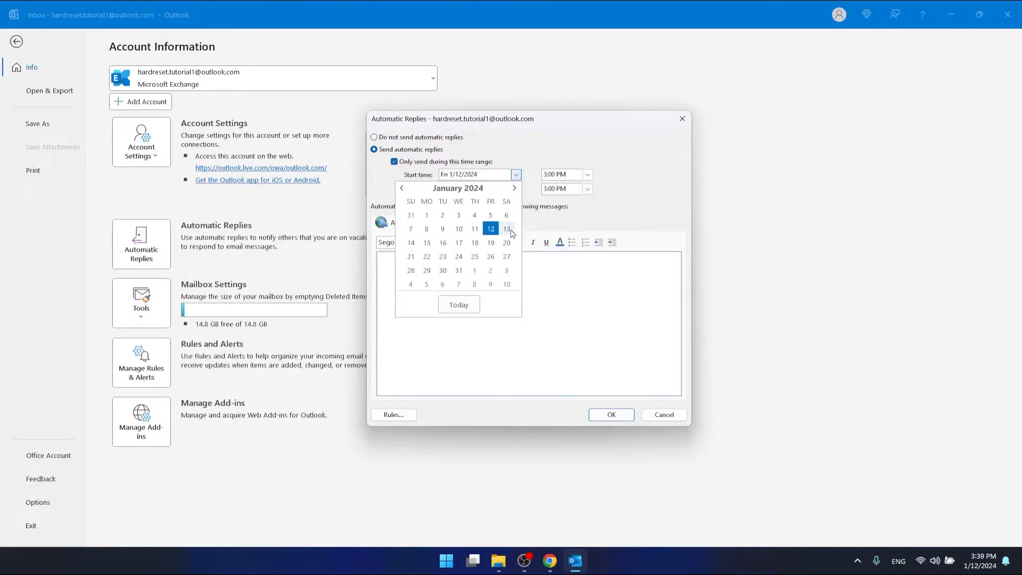
{"action": "left_click", "coordinate": [427, 243]}
{"action": "left_click", "coordinate": [515, 189]}
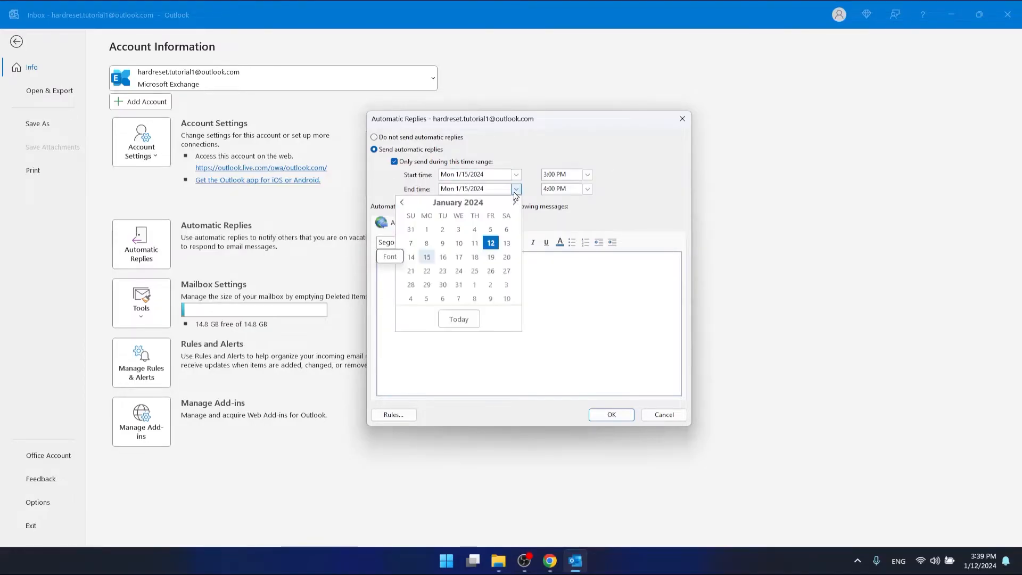
{"action": "left_click", "coordinate": [490, 257]}
Set both the start hour and the end hour of the automatic reply range to 8:00 AM.
{"action": "left_click", "coordinate": [587, 174]}
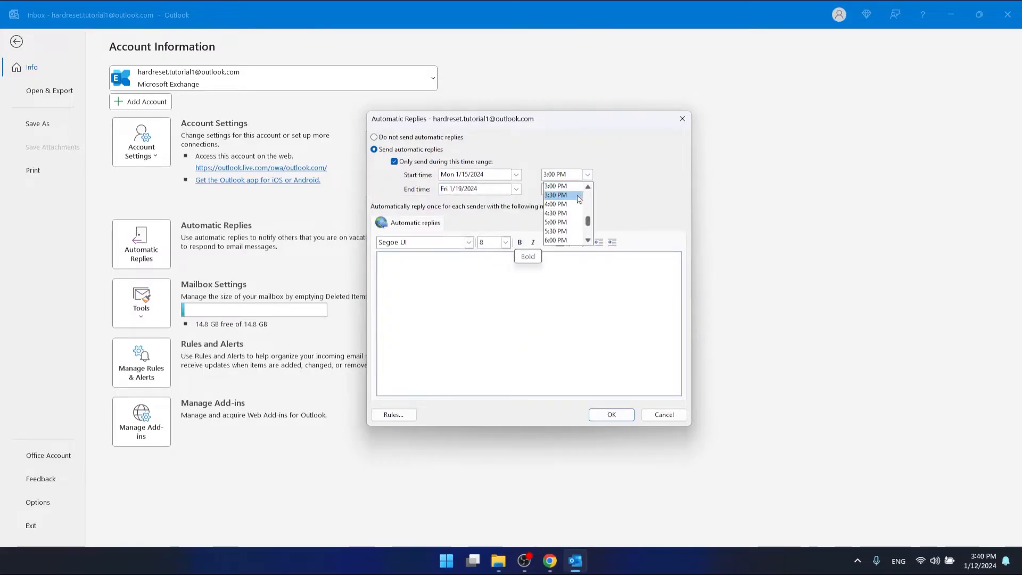
{"action": "mouse_move", "coordinate": [587, 223]}
{"action": "left_mouse_down"}
{"action": "mouse_move", "coordinate": [587, 193]}
{"action": "mouse_move", "coordinate": [588, 208]}
{"action": "left_mouse_up"}
{"action": "left_click", "coordinate": [556, 232]}
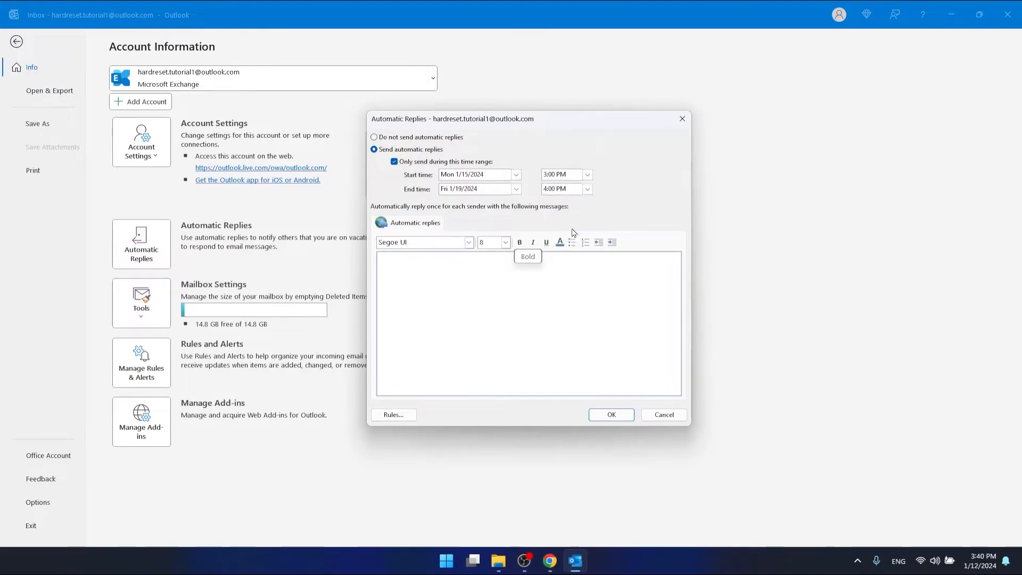
{"action": "left_click", "coordinate": [588, 189]}
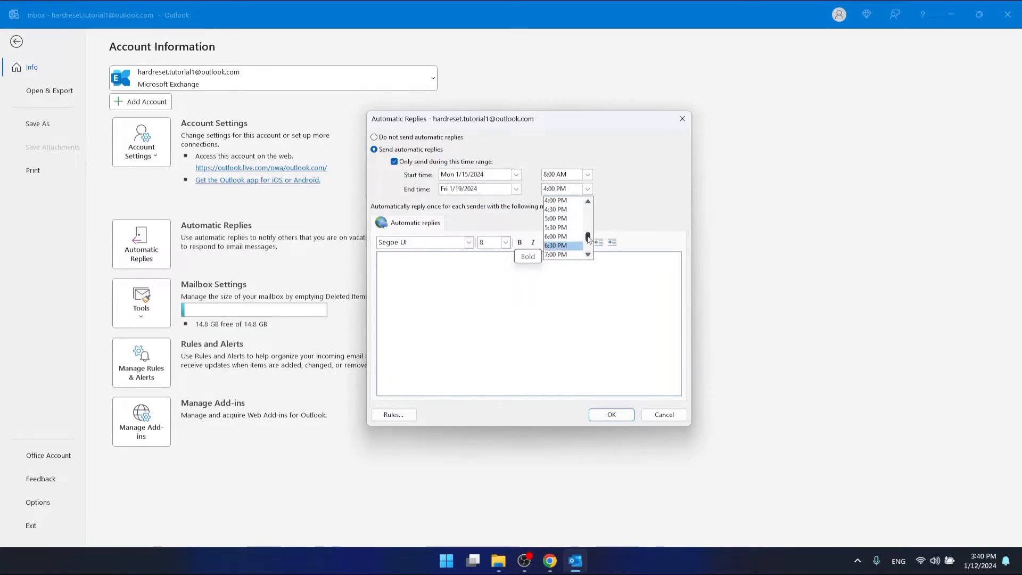
{"action": "scroll", "coordinate": [587, 234], "scroll_direction": "down", "scroll_amount": 2}
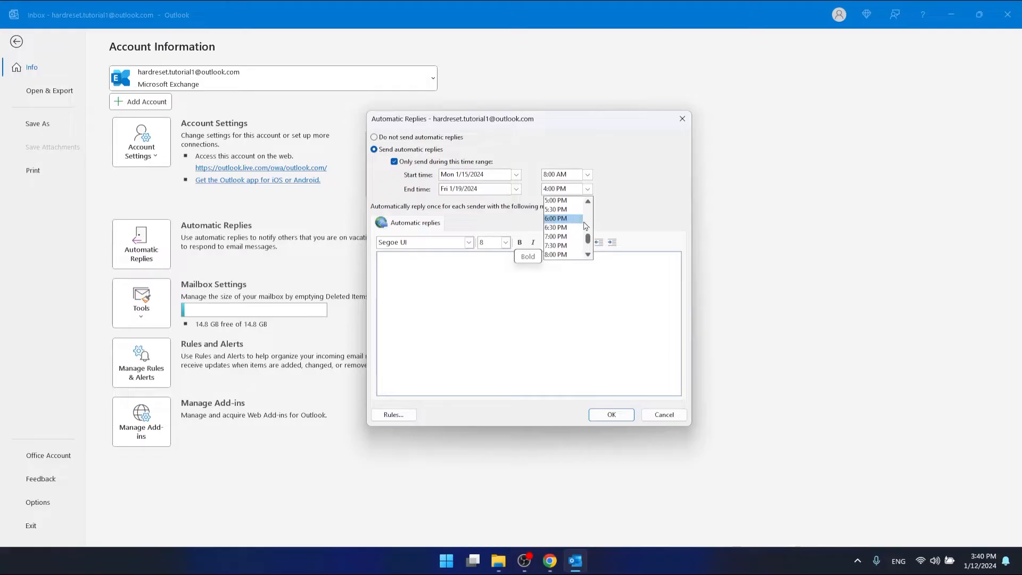
{"action": "mouse_move", "coordinate": [588, 236]}
{"action": "left_mouse_down"}
{"action": "mouse_move", "coordinate": [589, 204]}
{"action": "mouse_move", "coordinate": [590, 221]}
{"action": "left_mouse_up"}
{"action": "left_click", "coordinate": [571, 219]}
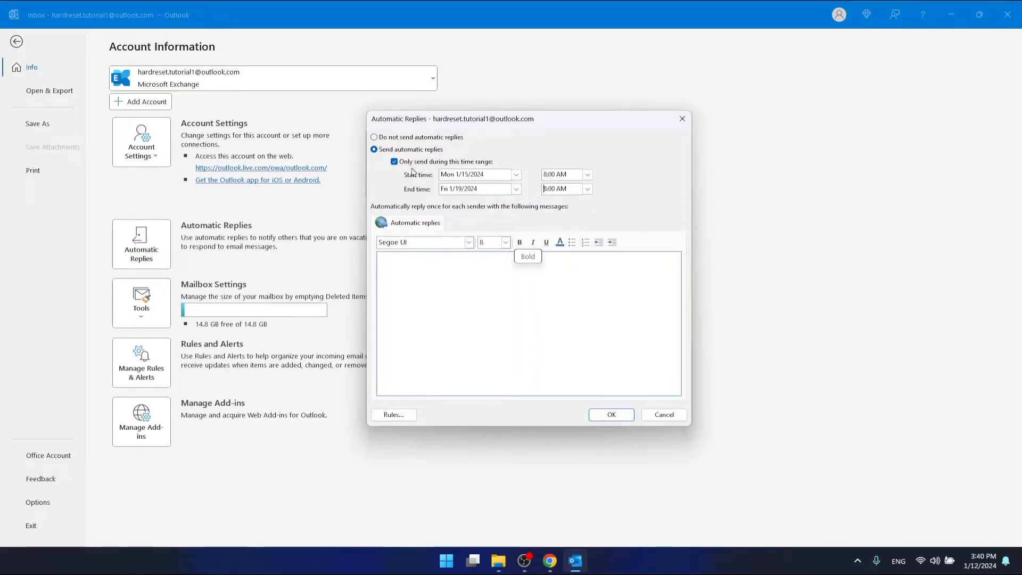
Change the start date of the automatic reply range to Mon 1/1/2024.
{"action": "left_click", "coordinate": [517, 176]}
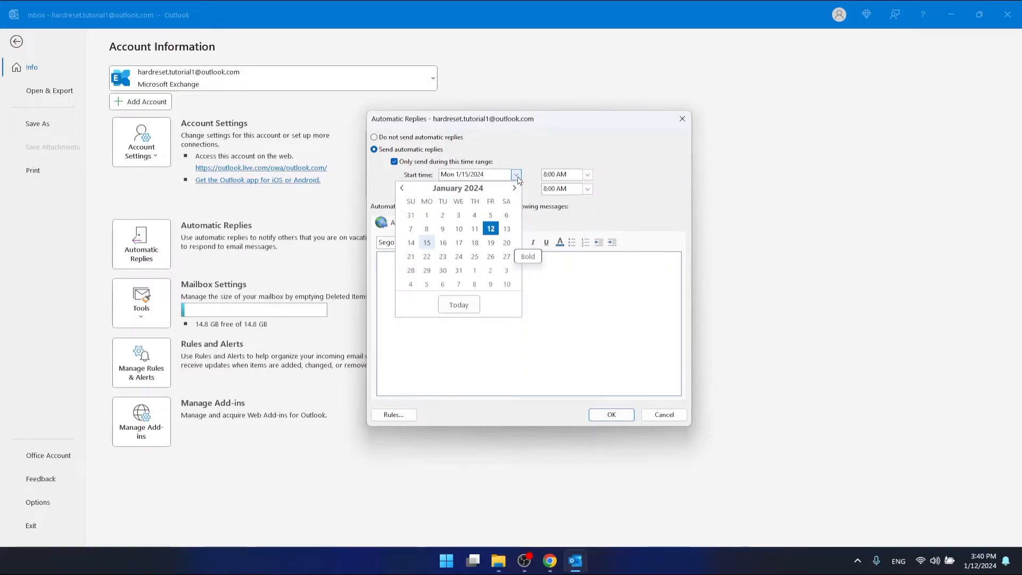
{"action": "left_click", "coordinate": [516, 175]}
{"action": "left_click", "coordinate": [517, 175]}
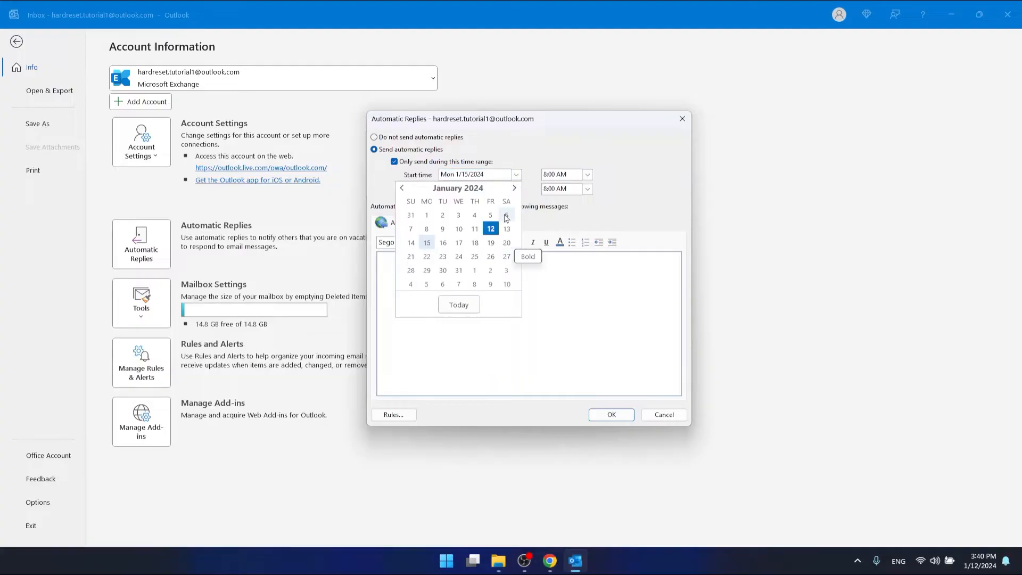
{"action": "left_click", "coordinate": [431, 217]}
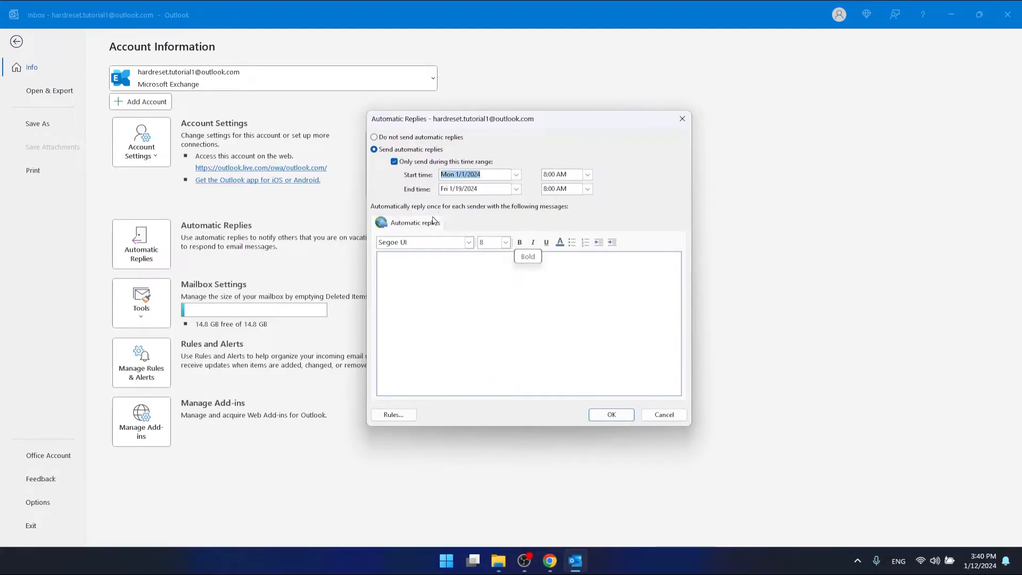
Change the end date of the automatic reply range to Tue 12/31/2024.
{"action": "left_click", "coordinate": [516, 189]}
{"action": "left_click", "coordinate": [515, 203]}
{"action": "left_click", "coordinate": [514, 202]}
{"action": "left_click", "coordinate": [514, 202]}
{"action": "left_click", "coordinate": [515, 202]}
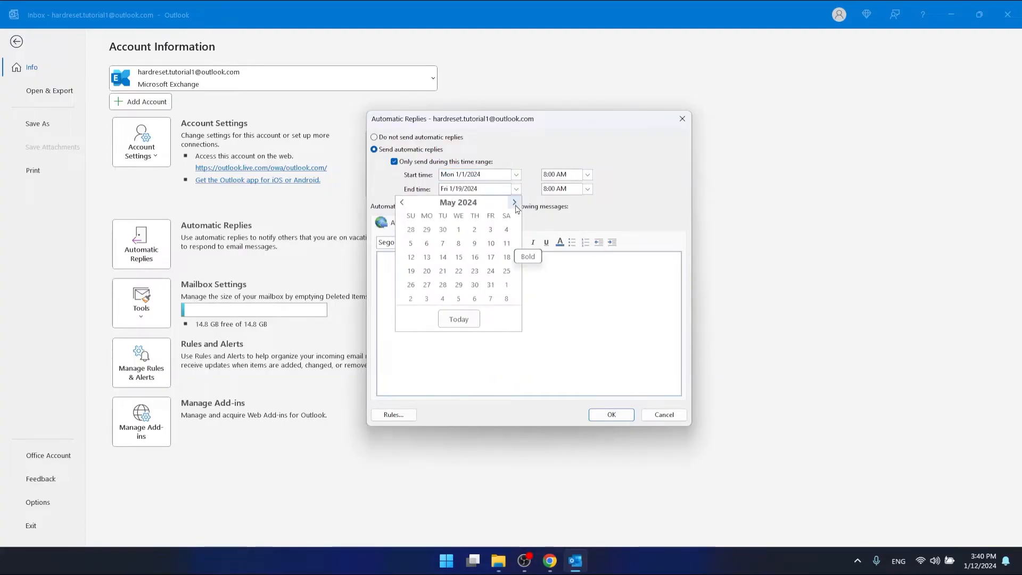
{"action": "left_click", "coordinate": [514, 203]}
{"action": "left_click", "coordinate": [515, 203]}
{"action": "left_click", "coordinate": [514, 203]}
{"action": "left_click", "coordinate": [514, 203]}
{"action": "left_click", "coordinate": [515, 203]}
{"action": "left_click", "coordinate": [514, 204]}
{"action": "left_click", "coordinate": [514, 203]}
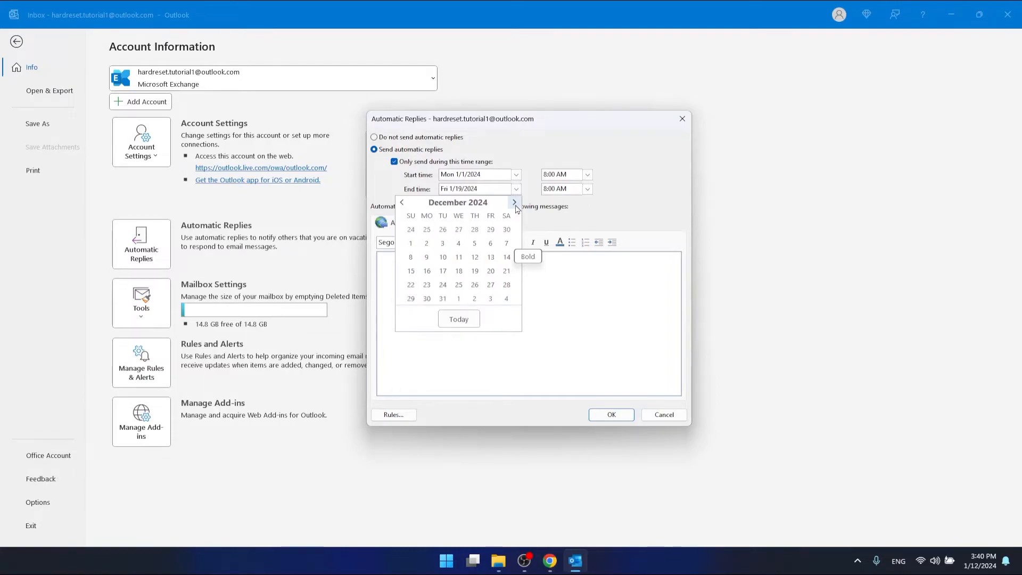
{"action": "left_click", "coordinate": [515, 202]}
{"action": "left_click", "coordinate": [402, 203]}
{"action": "left_click", "coordinate": [442, 299]}
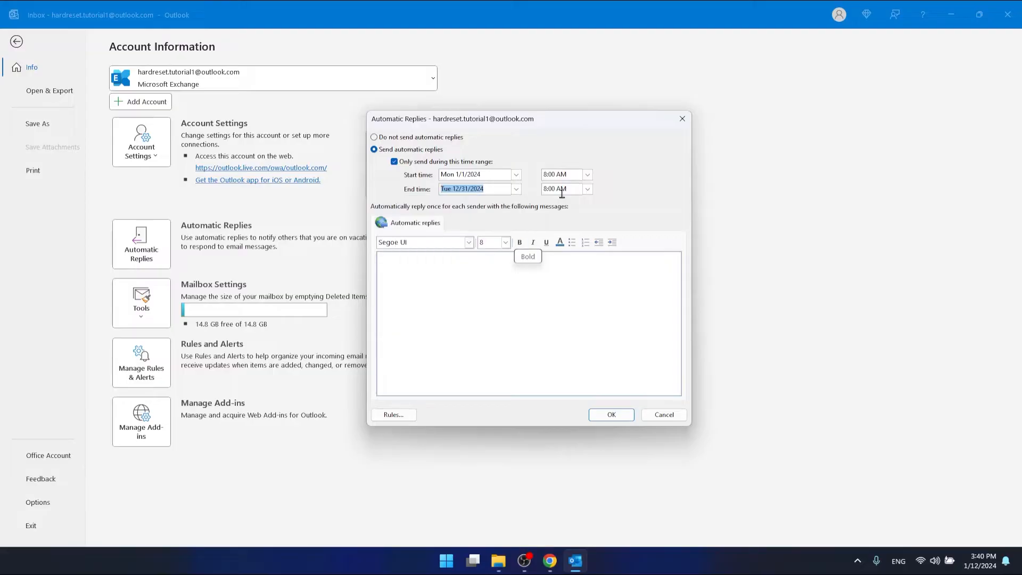
Set the start hour of the automatic reply range to 4:00 PM.
{"action": "left_click", "coordinate": [587, 174]}
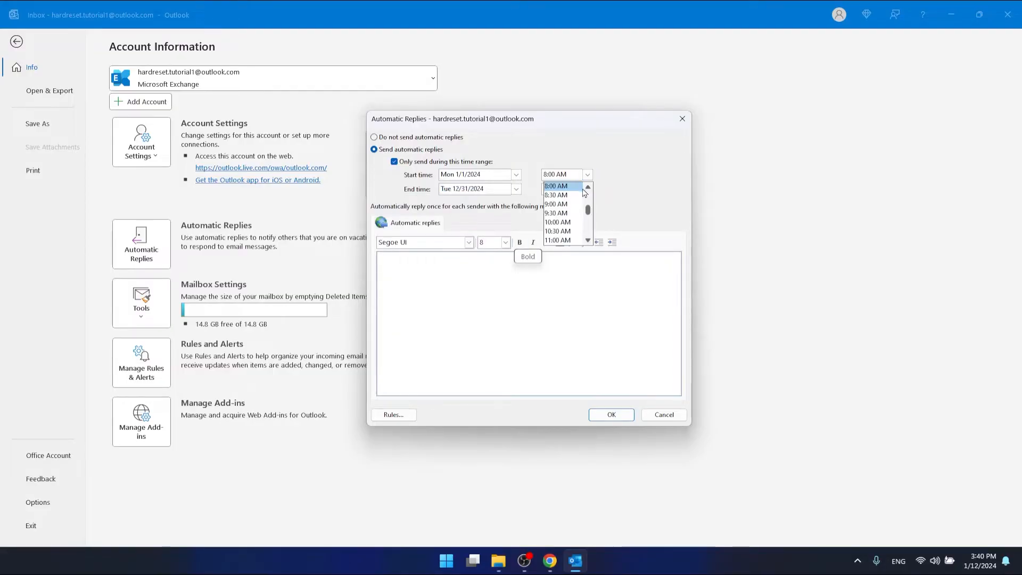
{"action": "left_click_drag", "start_coordinate": [588, 211], "coordinate": [588, 222]}
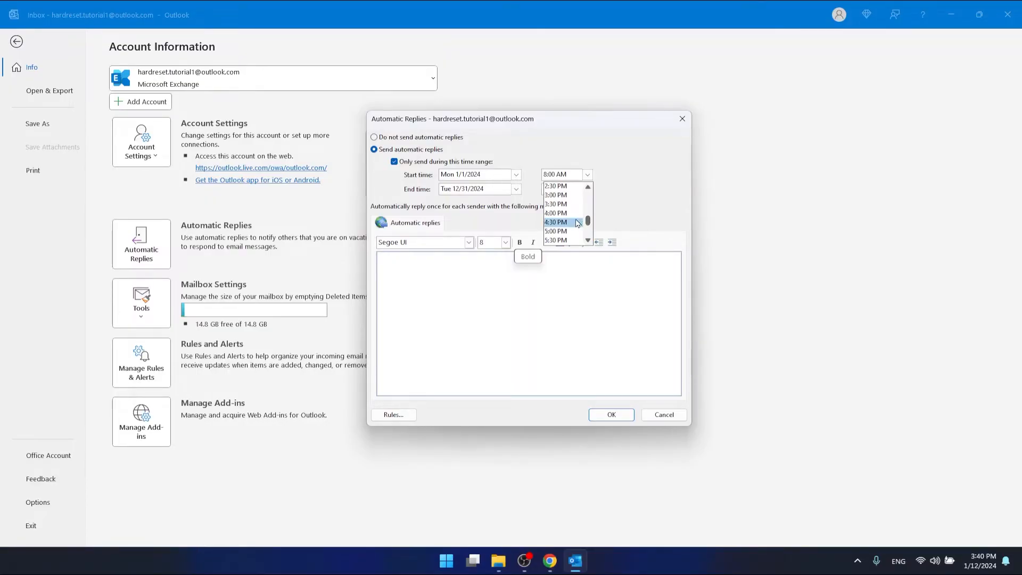
{"action": "left_click", "coordinate": [570, 214]}
{"action": "left_click", "coordinate": [587, 189]}
{"action": "left_click", "coordinate": [588, 190]}
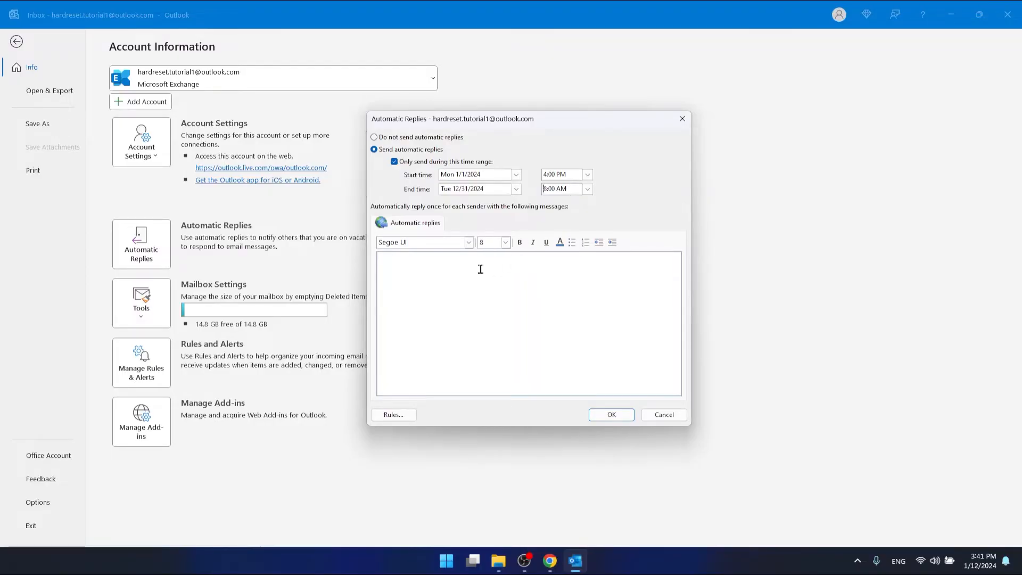
Write the reply message "Hey! Im out of office right now, im going to read this e-mail asap the next day between 8am-4pm!".
{"action": "left_click", "coordinate": [435, 282]}
{"action": "type", "text": "Hey!"}
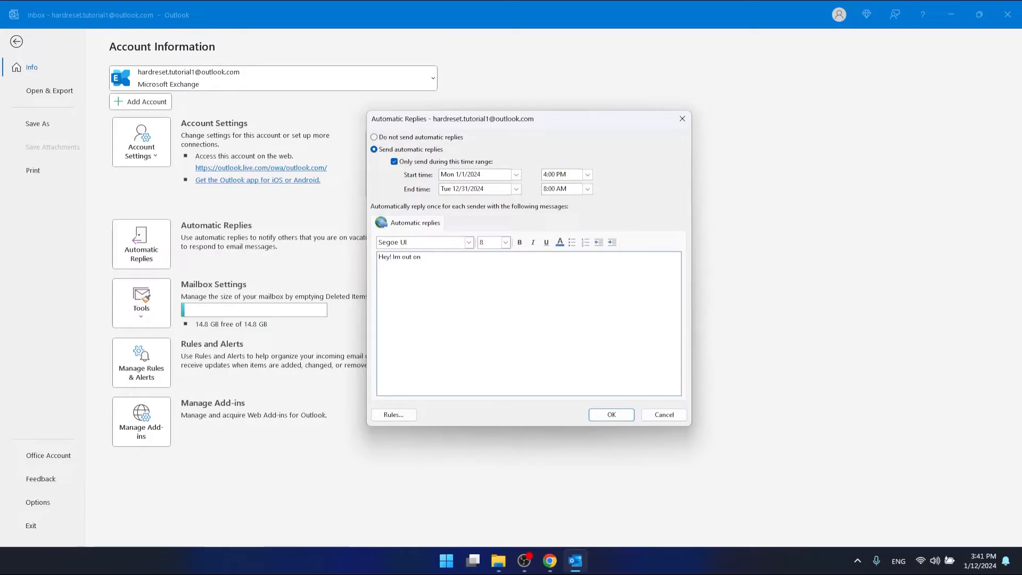
{"action": "type", "text": "Im out on"}
{"action": "key", "text": "BackSpace"}
{"action": "key", "text": "BackSpace"}
{"action": "type", "text": "of office right now, im go"}
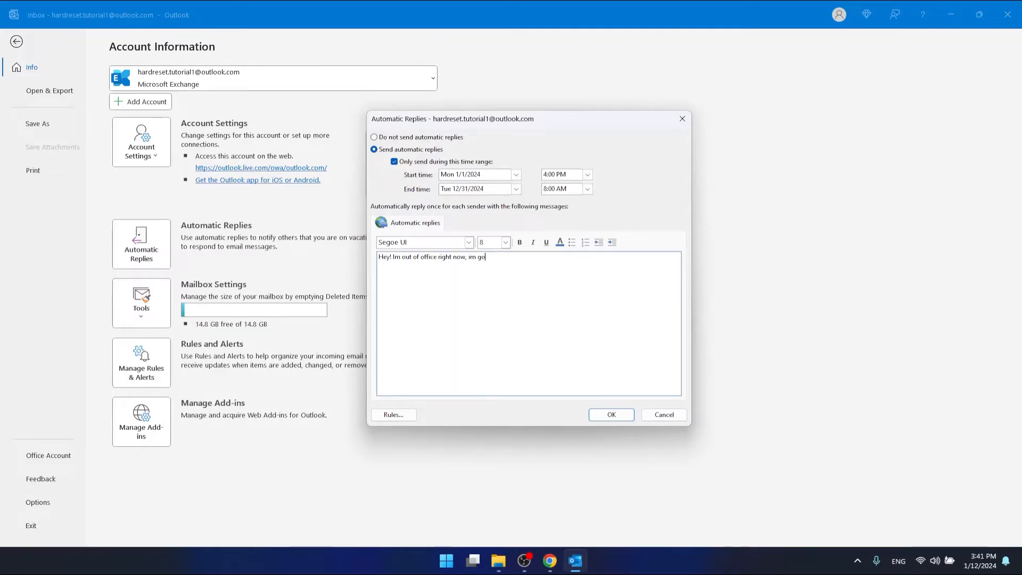
{"action": "type", "text": "ing to read this ea"}
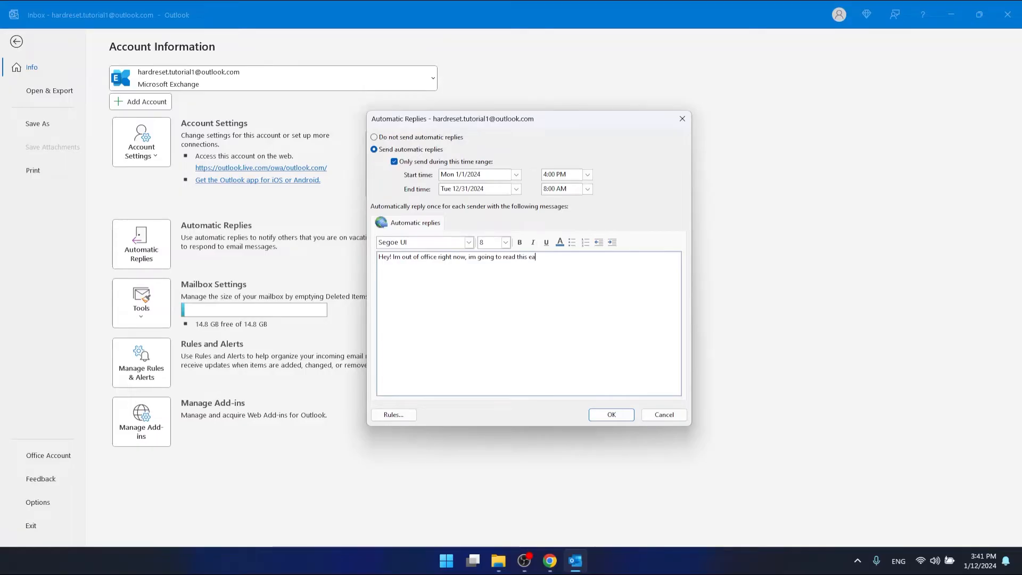
{"action": "key", "text": "BackSpace"}
{"action": "key", "text": "BackSpace"}
{"action": "type", "text": "-amil"}
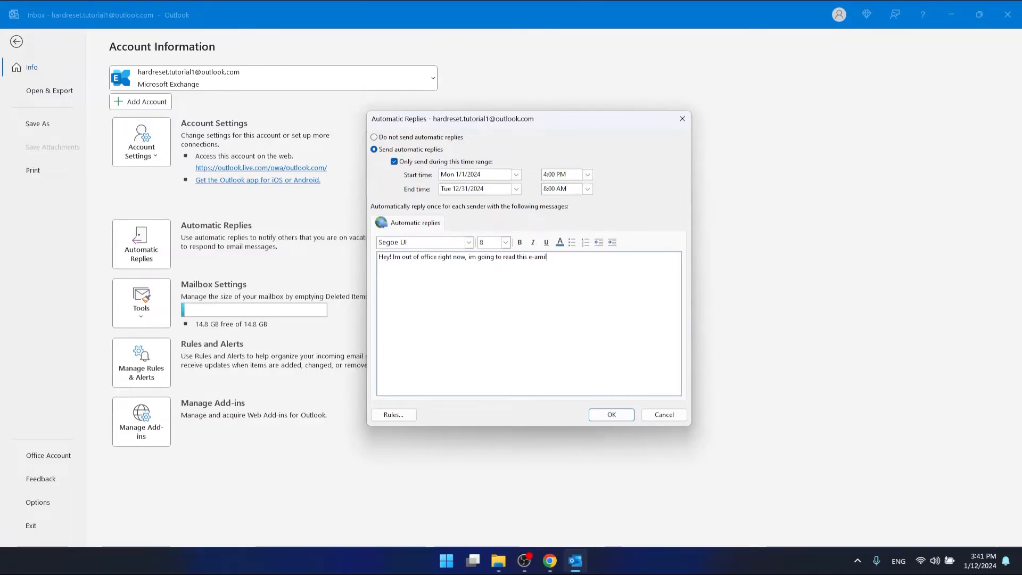
{"action": "key", "text": "BackSpace"}
{"action": "key", "text": "BackSpace"}
{"action": "key", "text": "BackSpace"}
{"action": "key", "text": "BackSpace"}
{"action": "type", "text": "mai"}
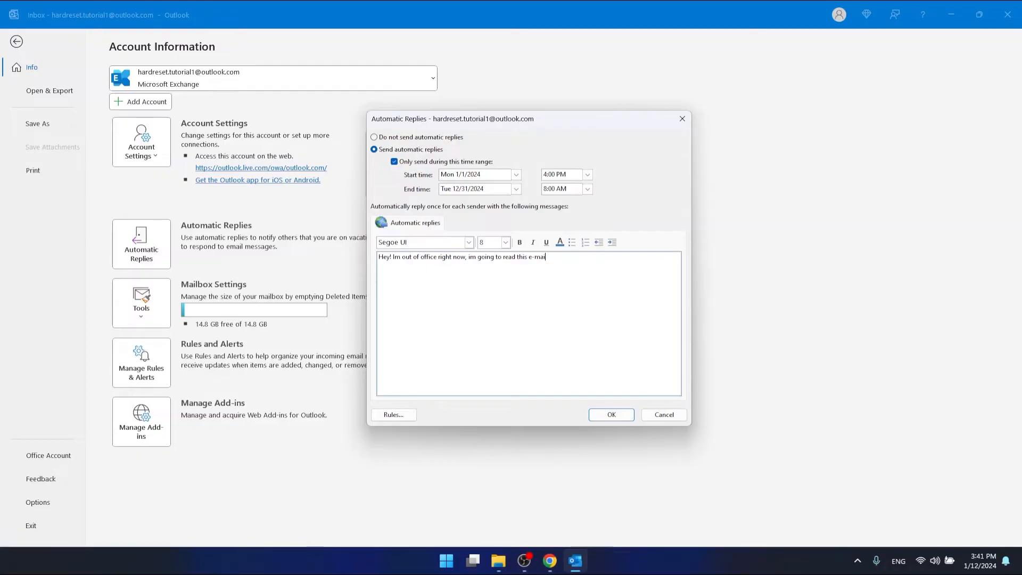
{"action": "type", "text": "l asap the next day"}
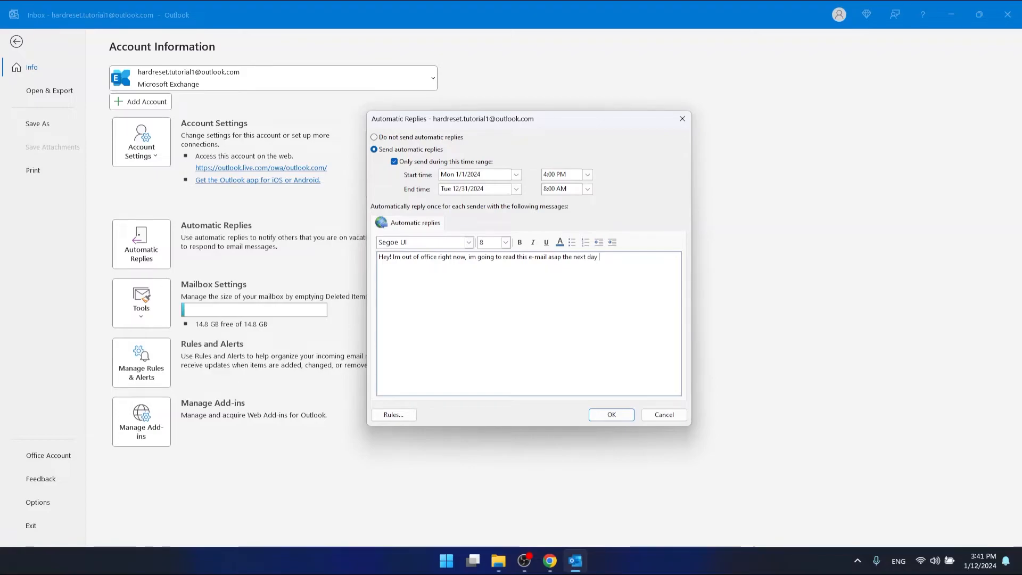
{"action": "type", "text": " betwe"}
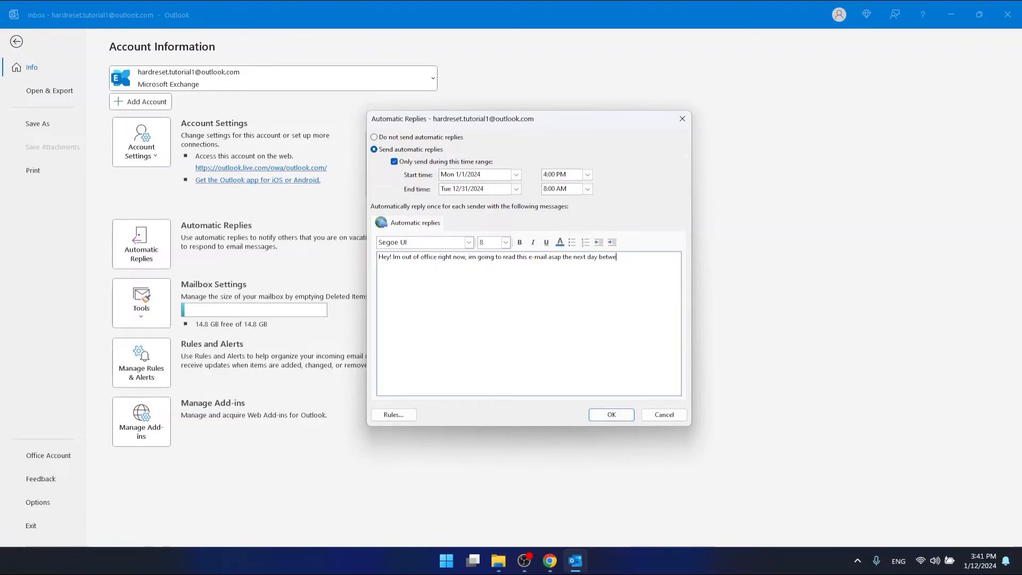
{"action": "type", "text": "en 8"}
{"action": "type", "text": "am"}
{"action": "type", "text": "-t"}
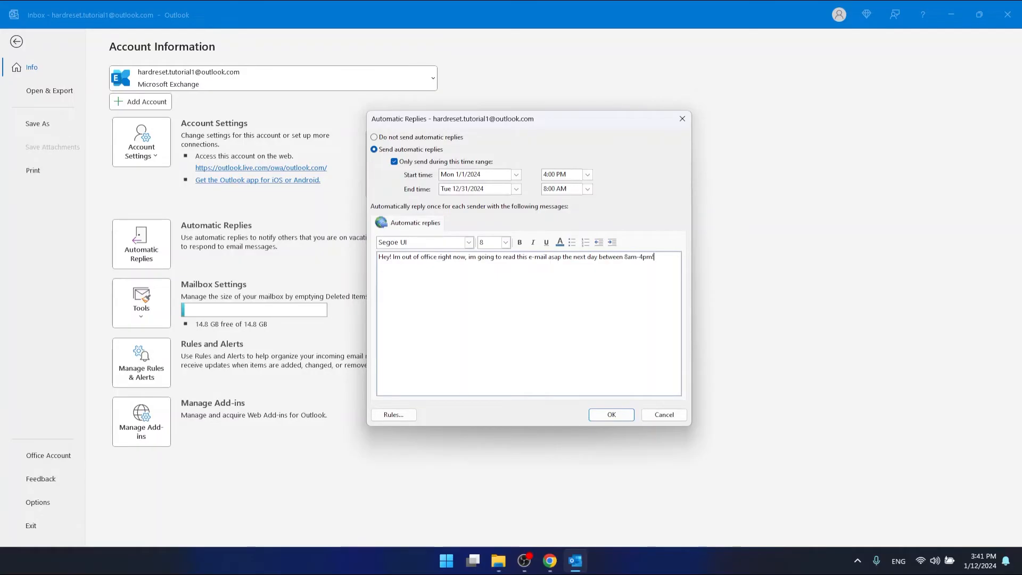
Check the written reply message and save the automatic reply settings.
{"action": "left_click_drag", "start_coordinate": [663, 268], "coordinate": [374, 260]}
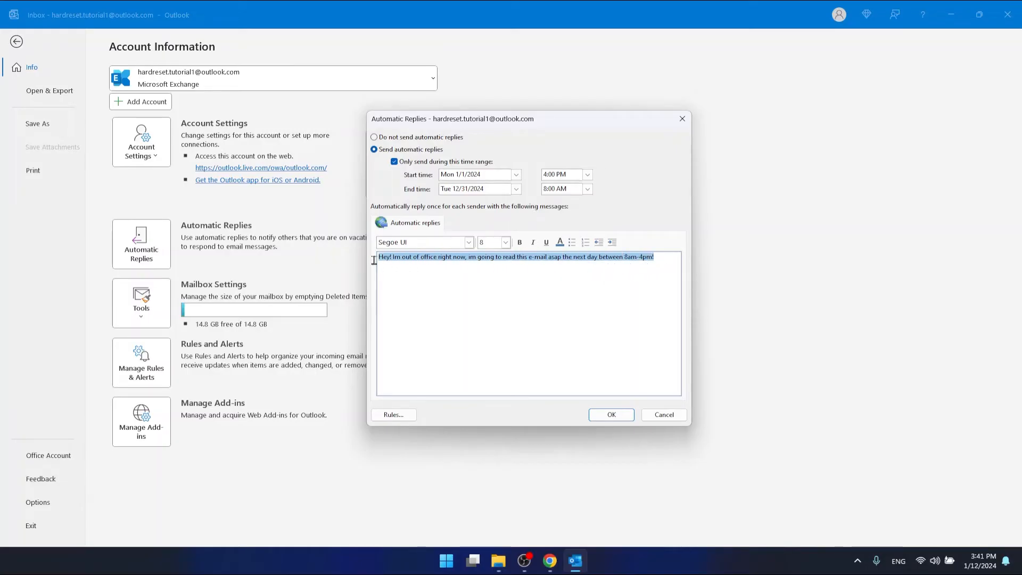
{"action": "left_click", "coordinate": [513, 306]}
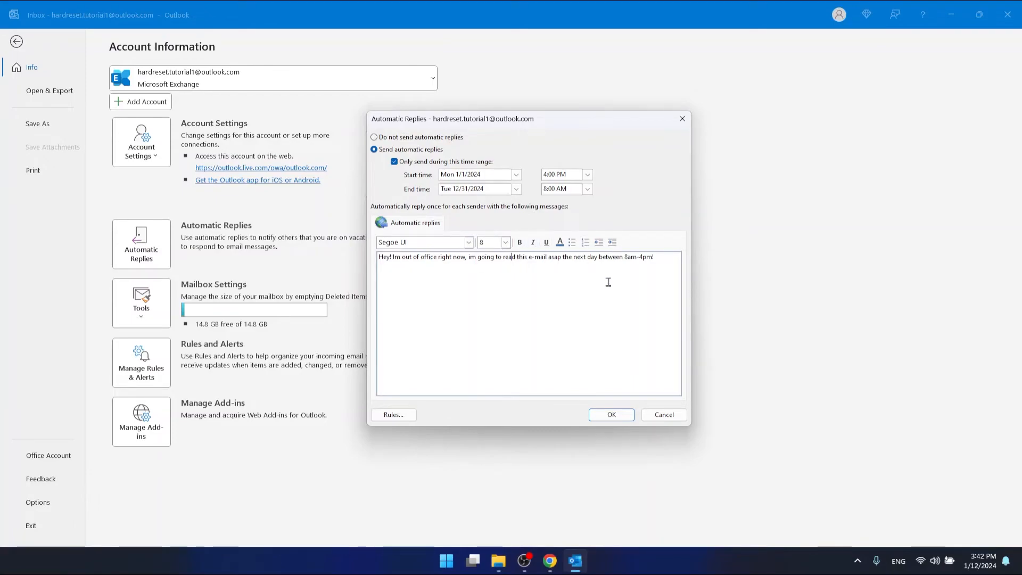
{"action": "left_click", "coordinate": [611, 414]}
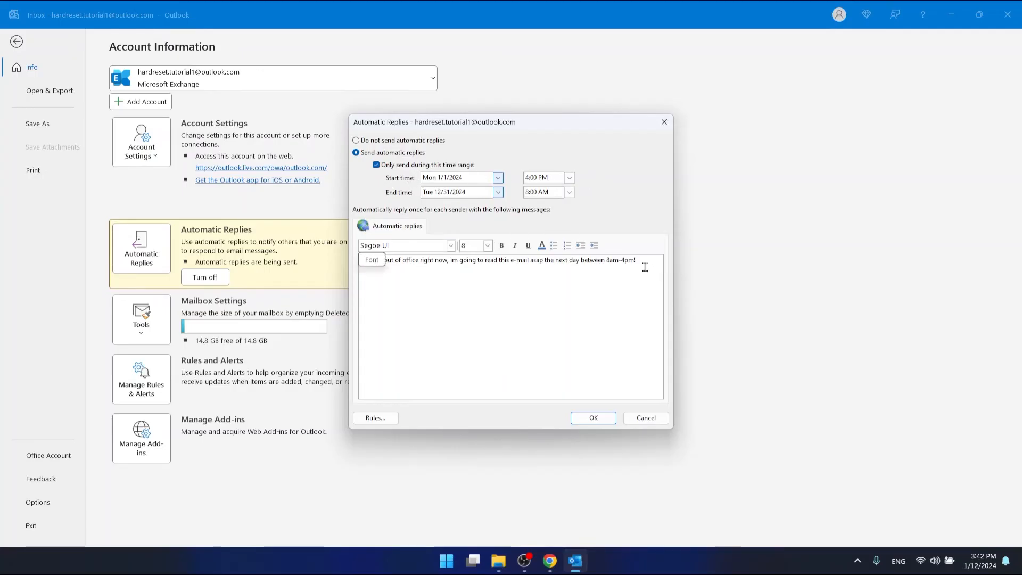
Reopen the automatic reply settings and review the saved message.
{"action": "left_click_drag", "start_coordinate": [643, 266], "coordinate": [366, 260]}
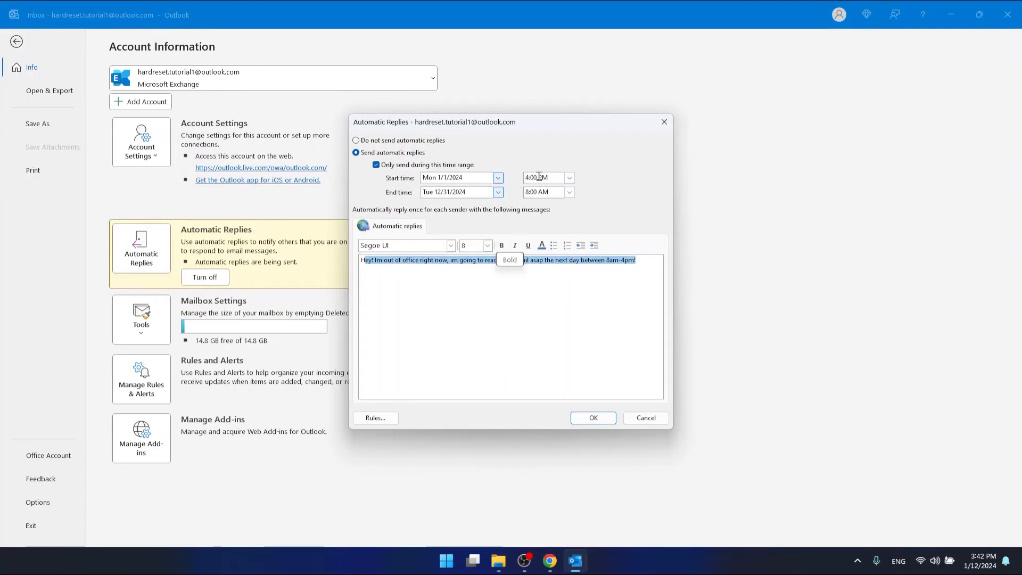